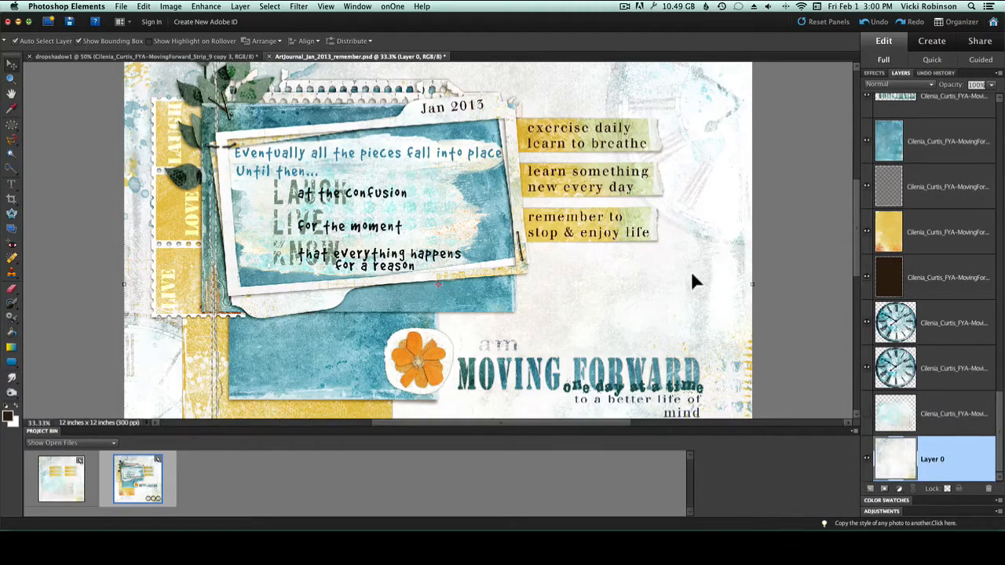
Compare the finished art journal page with the paper strips in the dropshadow1 document
left_click(63, 489)
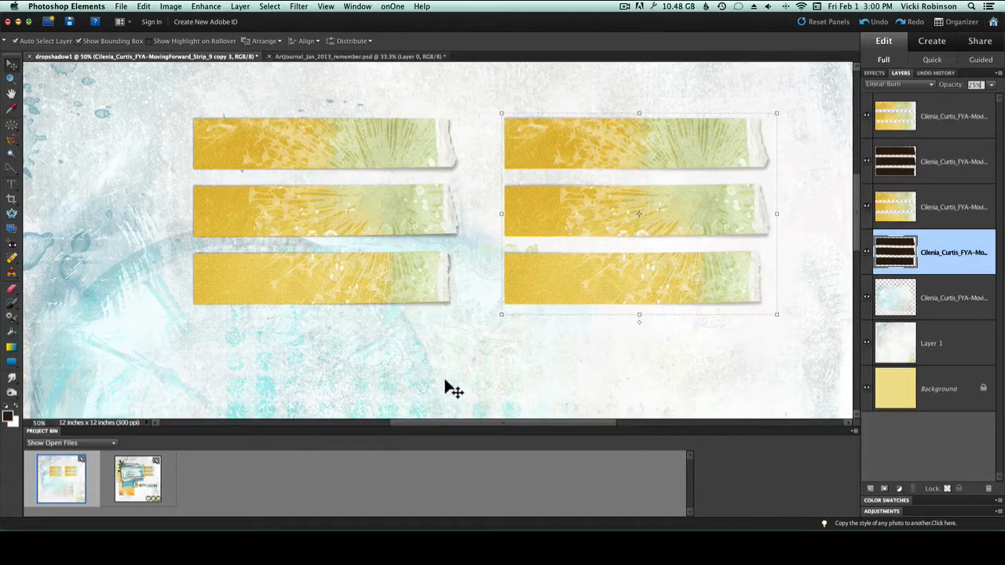
left_click(141, 481)
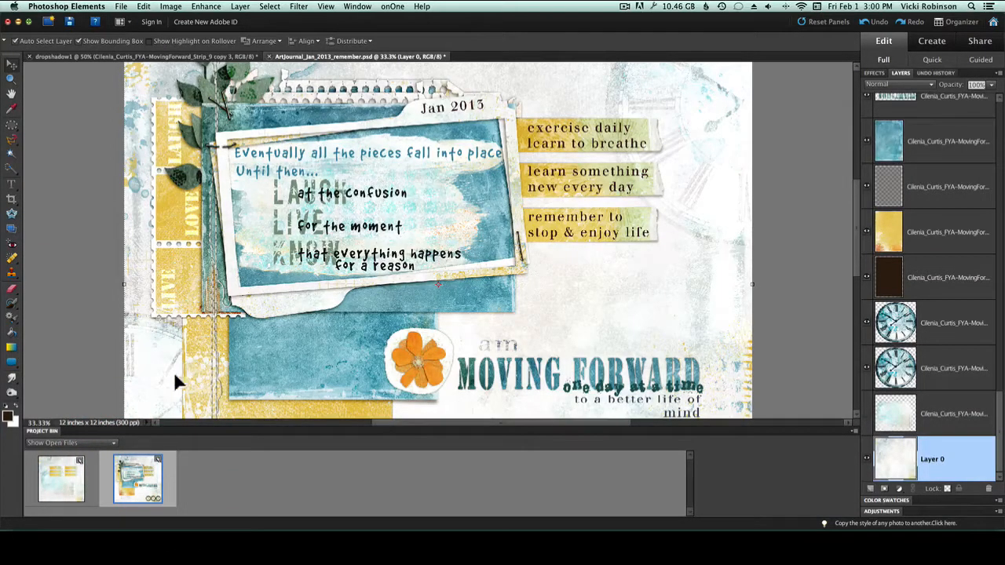
left_click(65, 485)
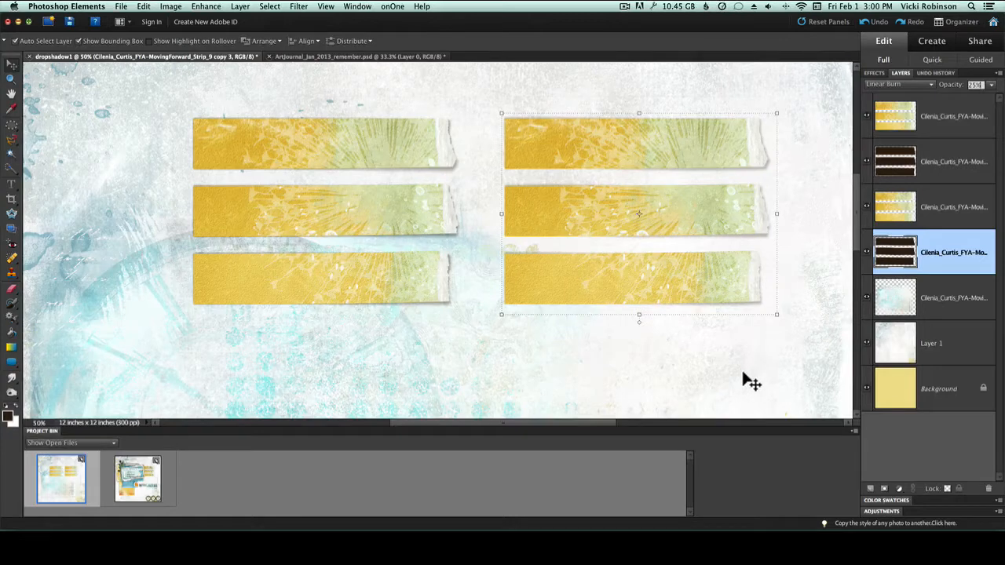
Hide the existing shadow beneath the right-hand paper strips and duplicate the layer holding those strips
left_click(867, 253)
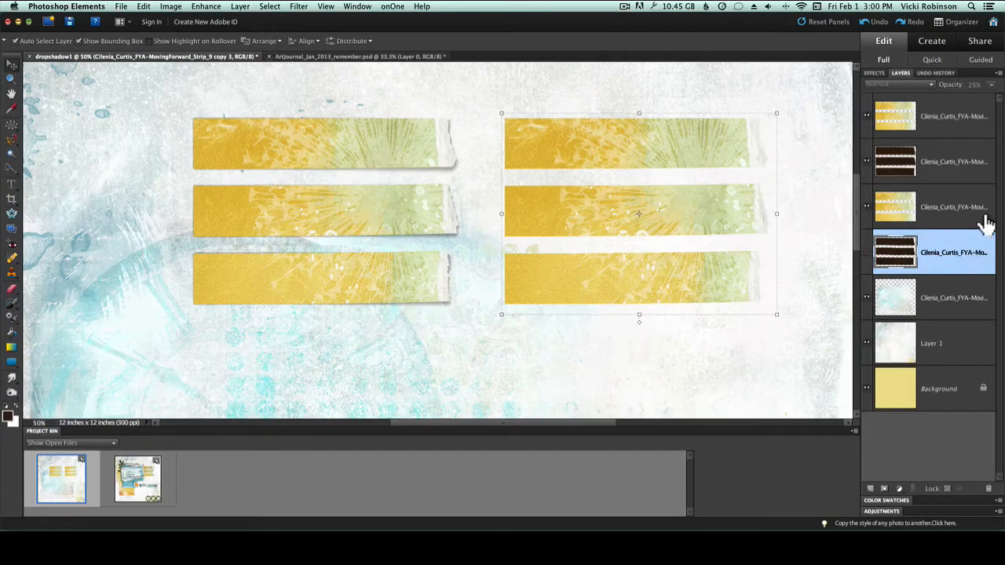
left_click(900, 210)
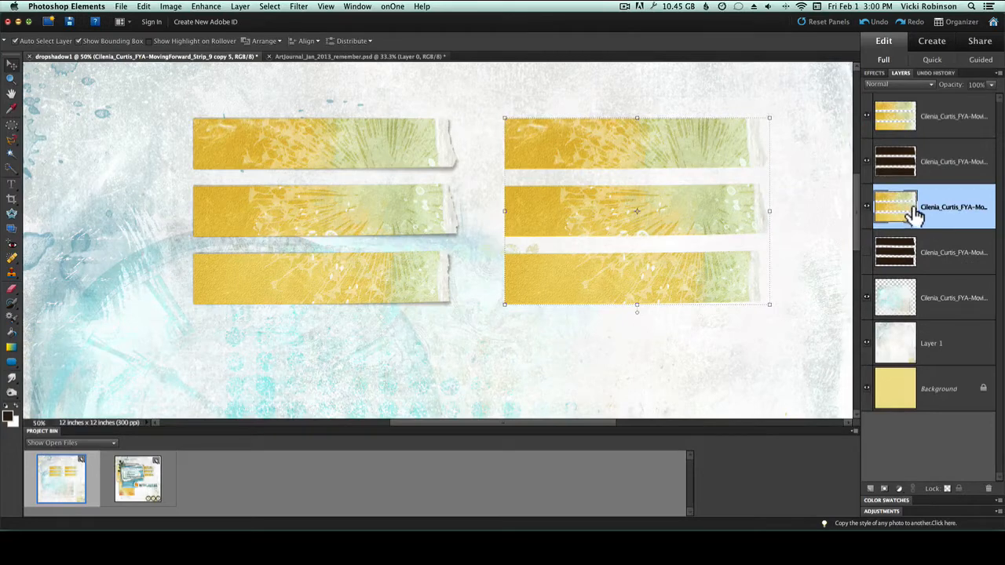
key("super+j")
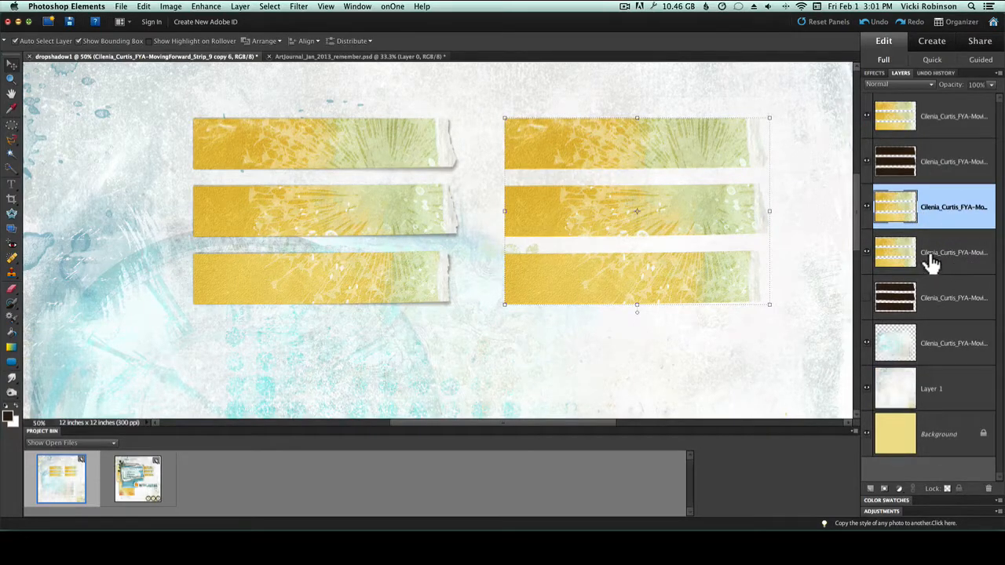
Rename the lower copy of the right-hand strips layer as shadow
double_click(938, 252)
type("sha")
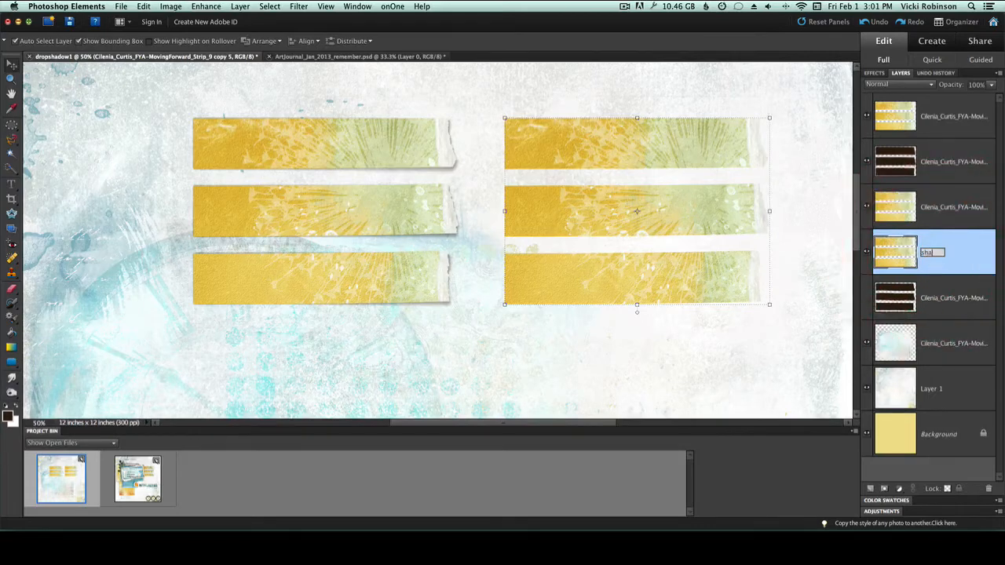
type("dow")
key("Return")
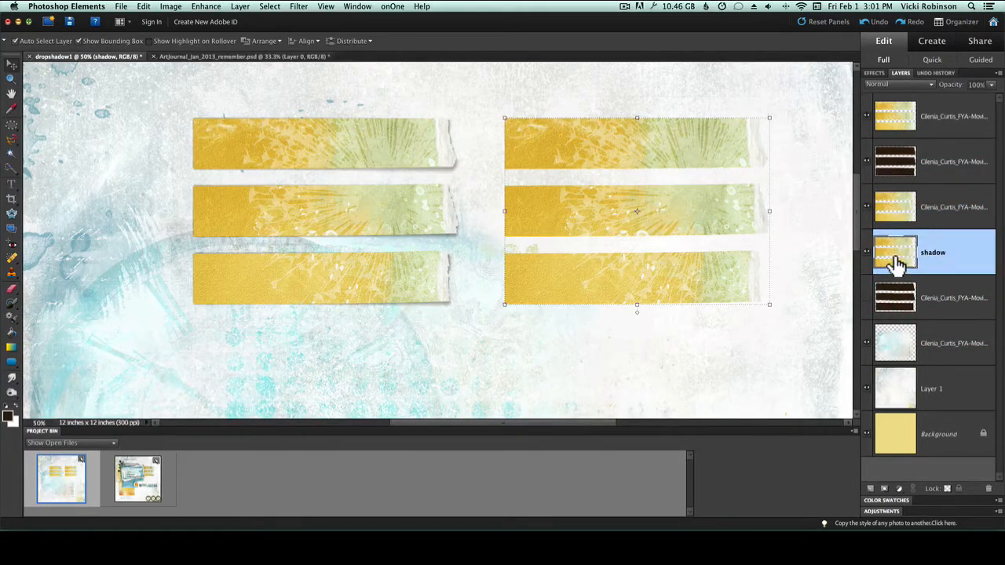
Hide the strips layer above shadow, and fill the shadow layer's strip shapes with dark brown 2c1901 at 100% opacity, leaving nothing selected
left_click(867, 206)
left_click(896, 253, "super")
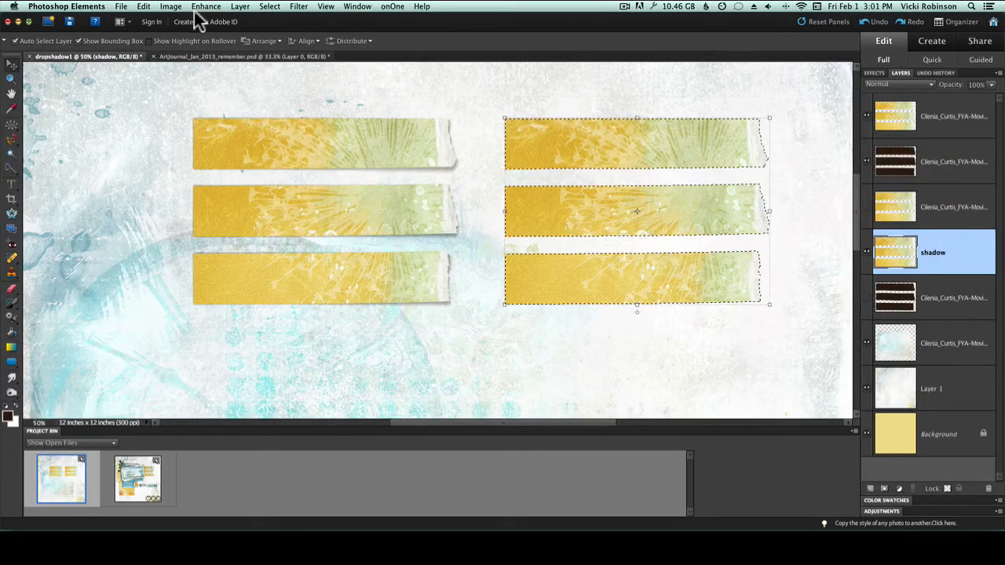
left_click(143, 7)
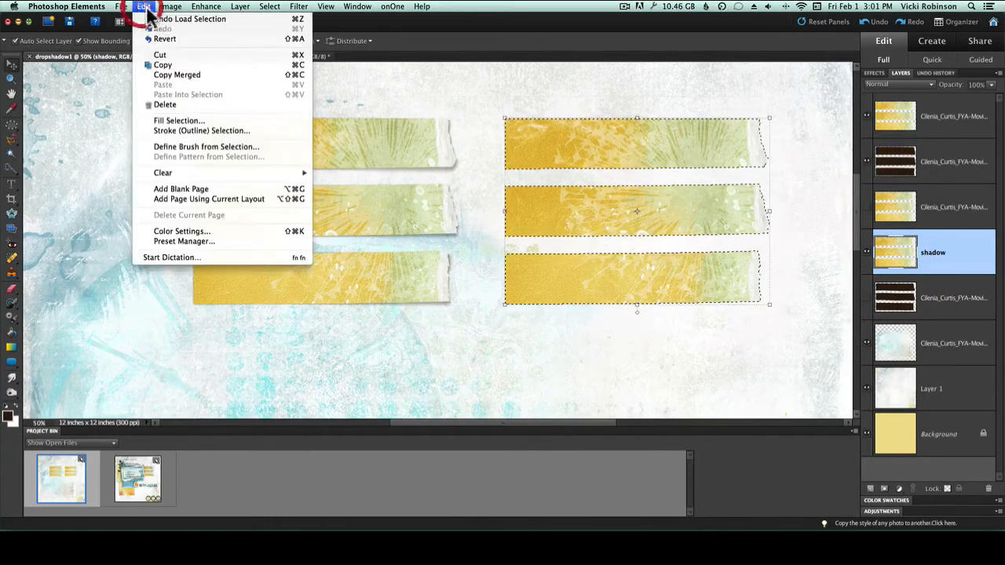
left_click(180, 120)
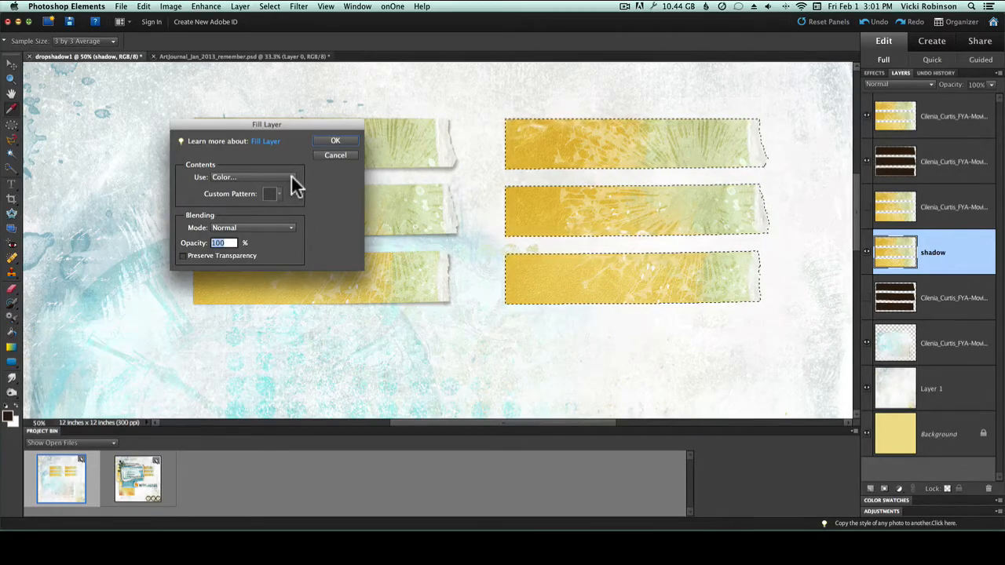
left_click(291, 176)
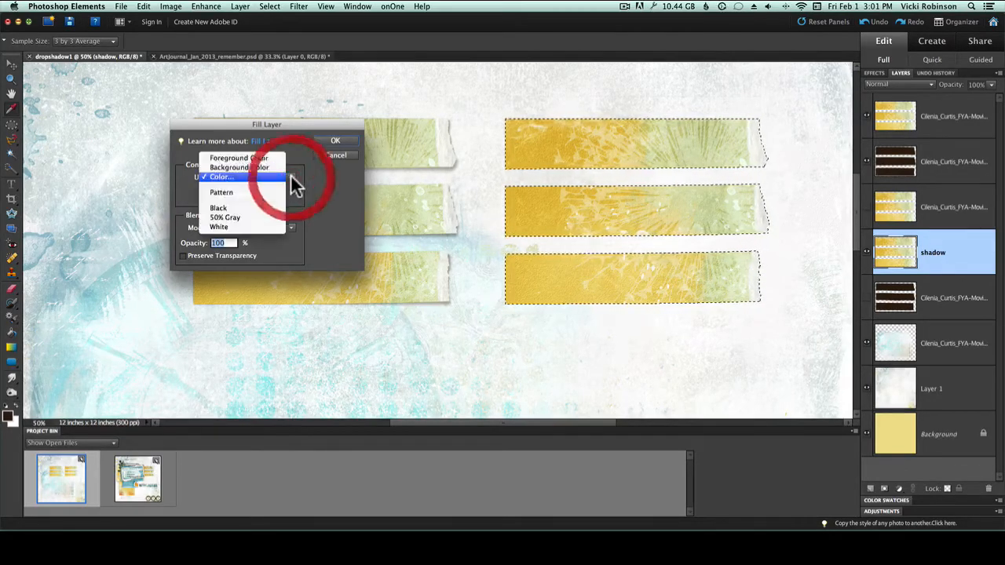
left_click(250, 177)
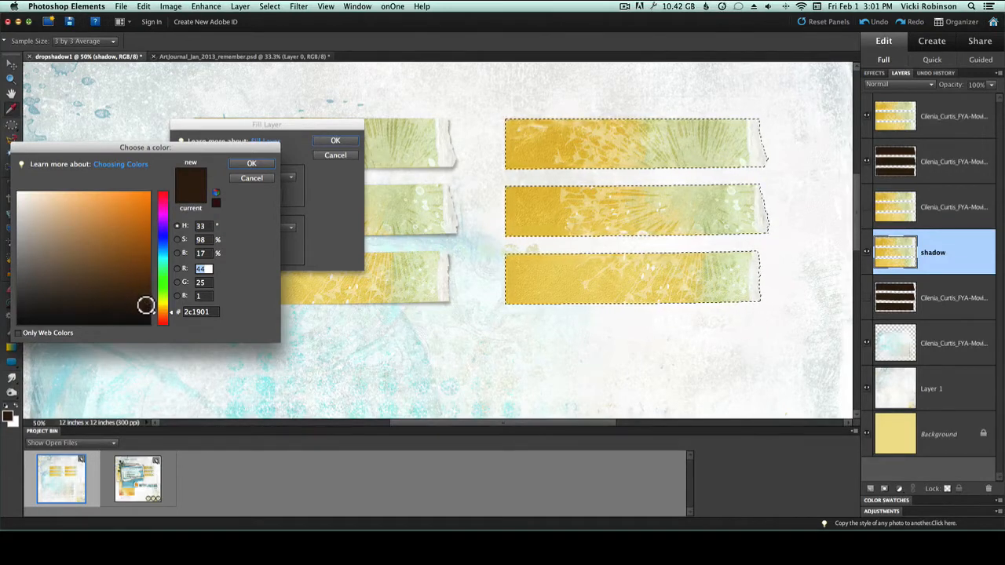
left_click(259, 166)
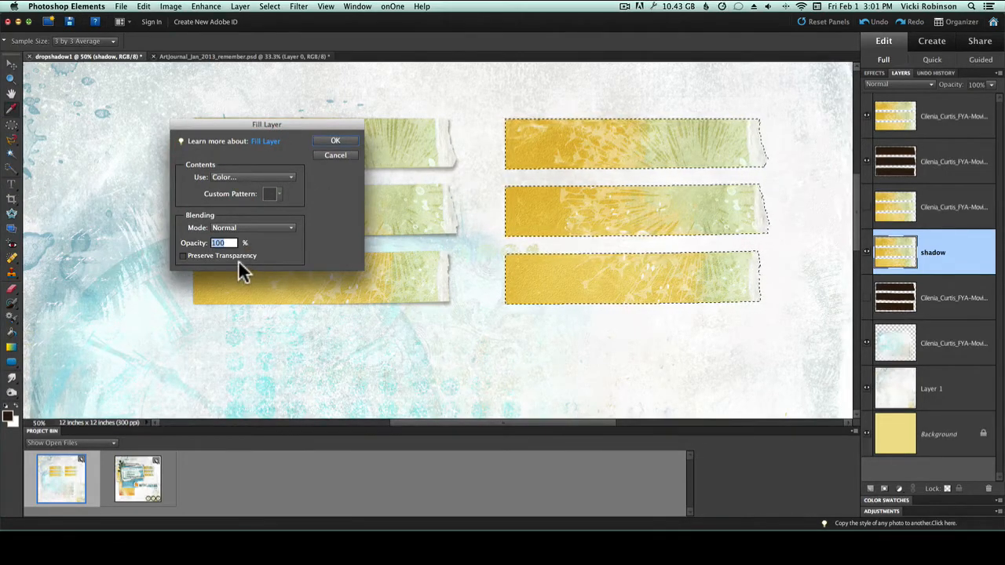
left_click(336, 141)
key("v")
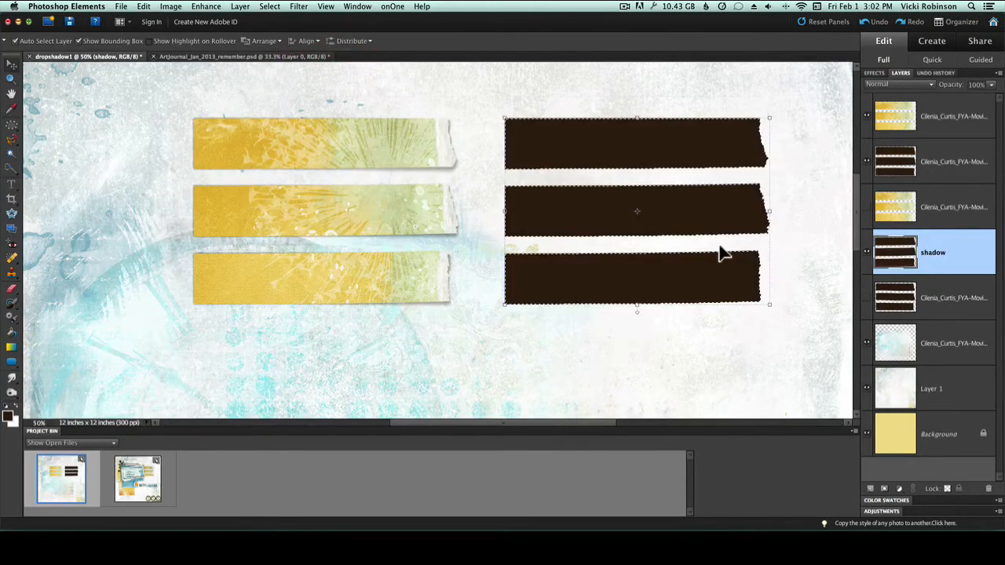
key("super+d")
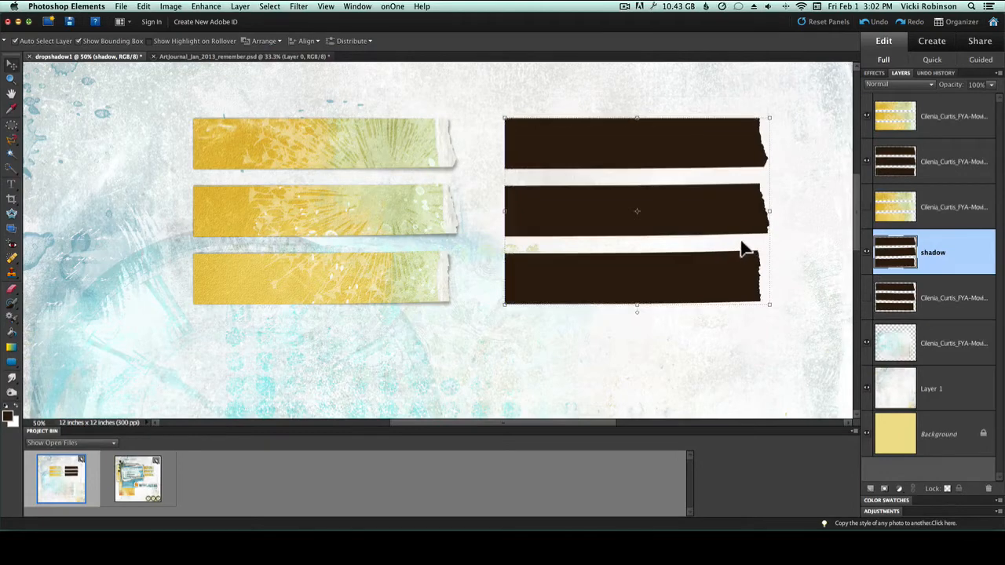
Hide the left-hand strips layer and apply a Gaussian Blur with a 3.0 pixel radius to the shadow layer
left_click(867, 117)
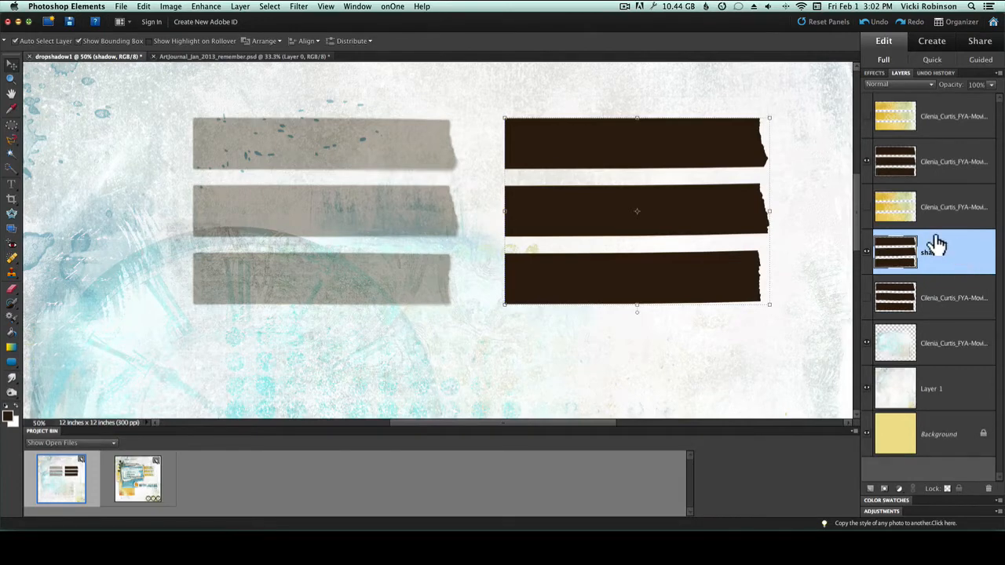
left_click(299, 7)
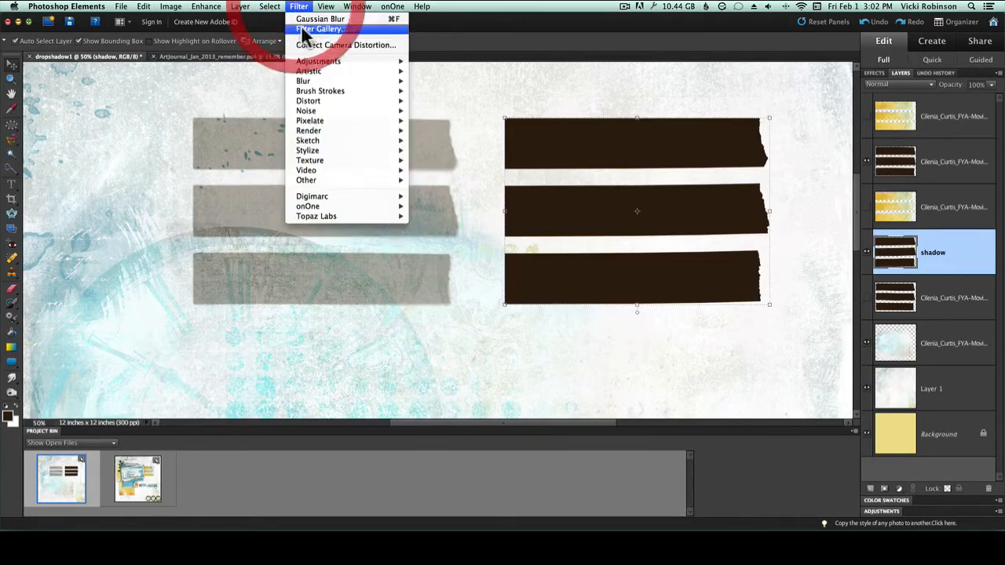
left_click(304, 82)
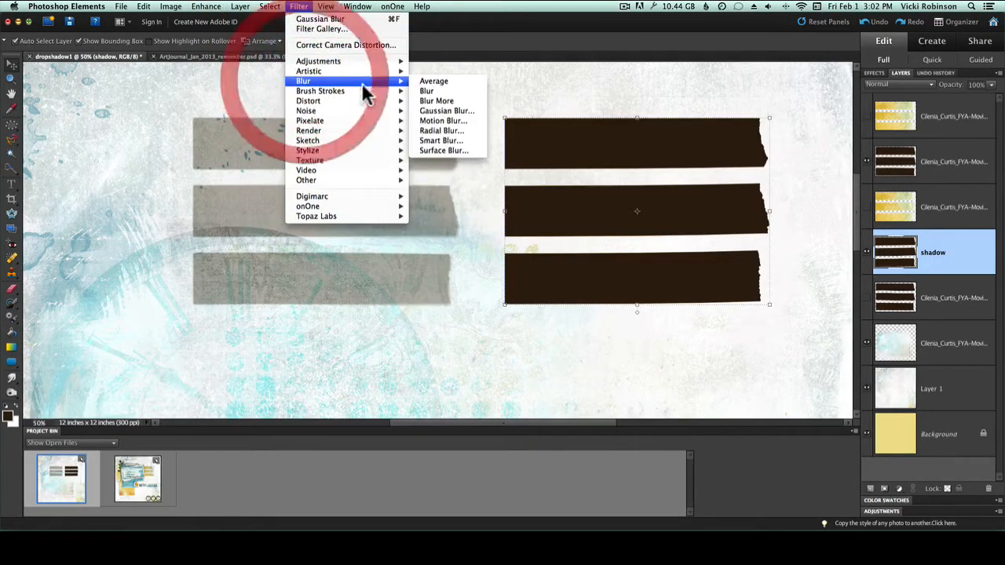
left_click(438, 110)
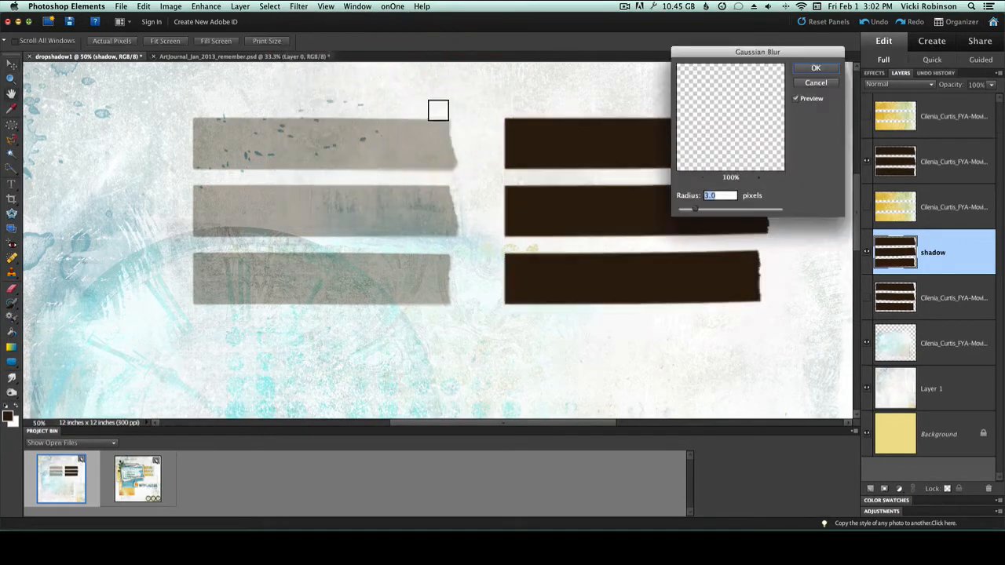
left_click_drag(777, 50, 777, 35)
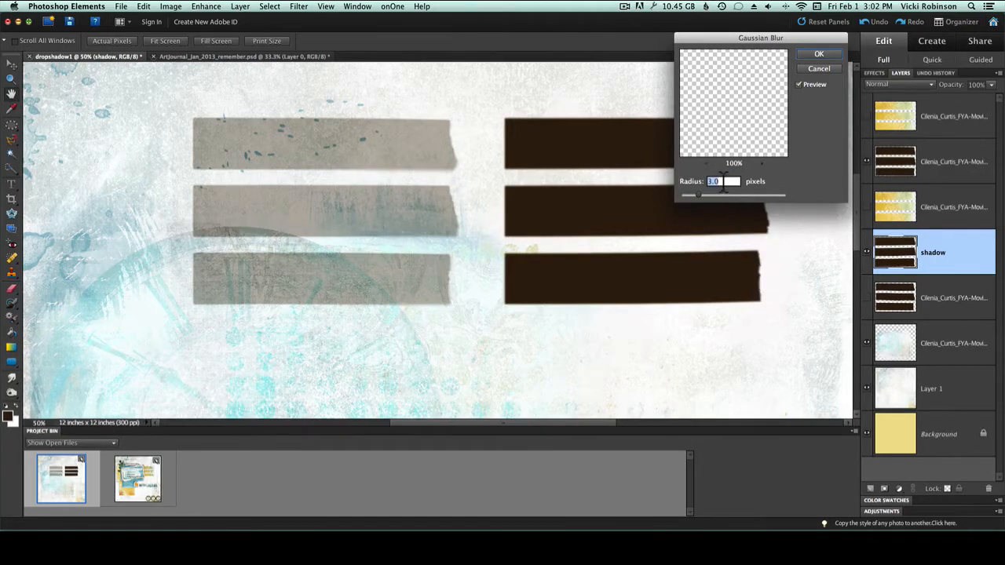
left_click(819, 54)
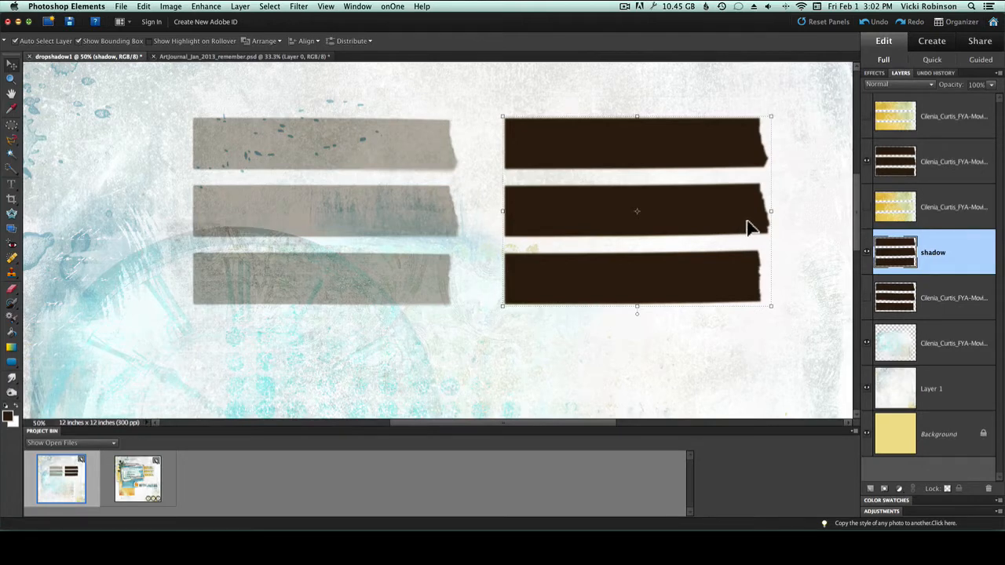
Blend the shadow layer as Linear Burn at 35% opacity and show both paper strips layers again
left_click(931, 82)
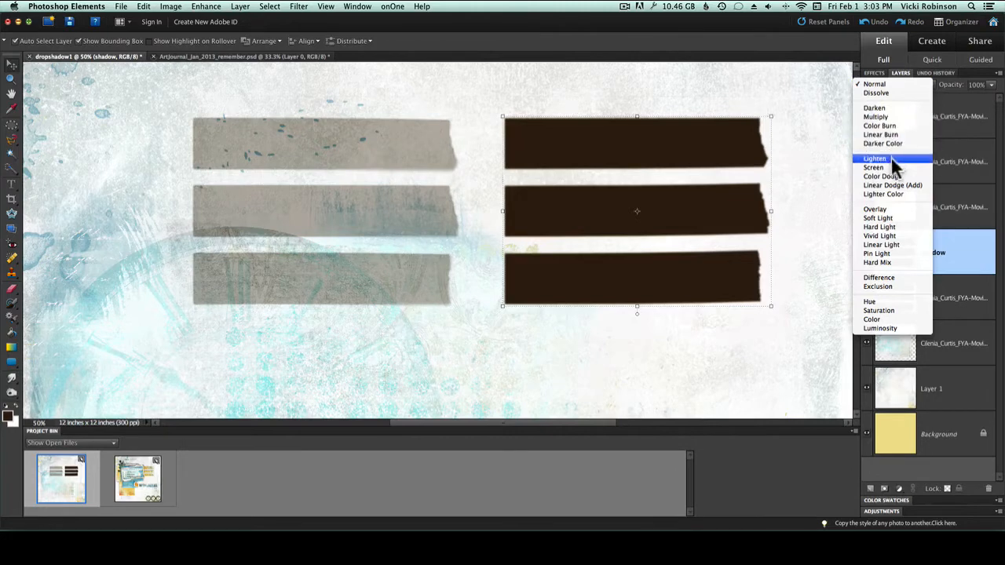
left_click(888, 135)
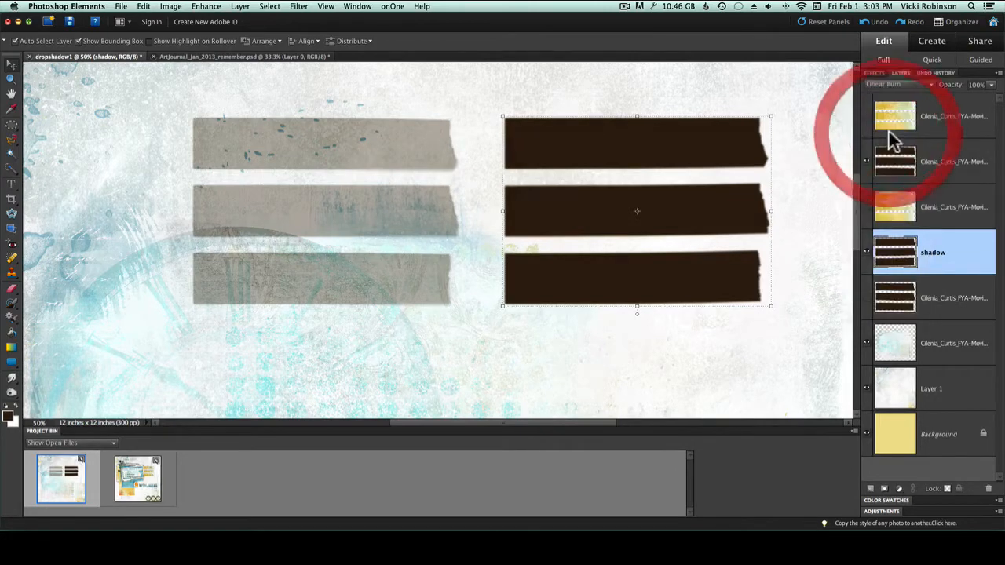
left_click_drag(947, 90, 955, 92)
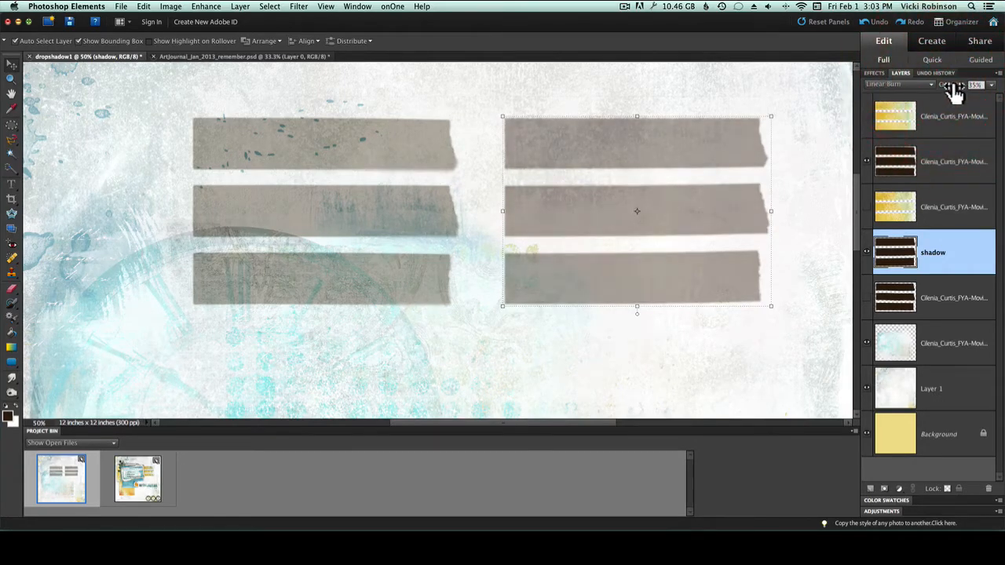
left_click(866, 118)
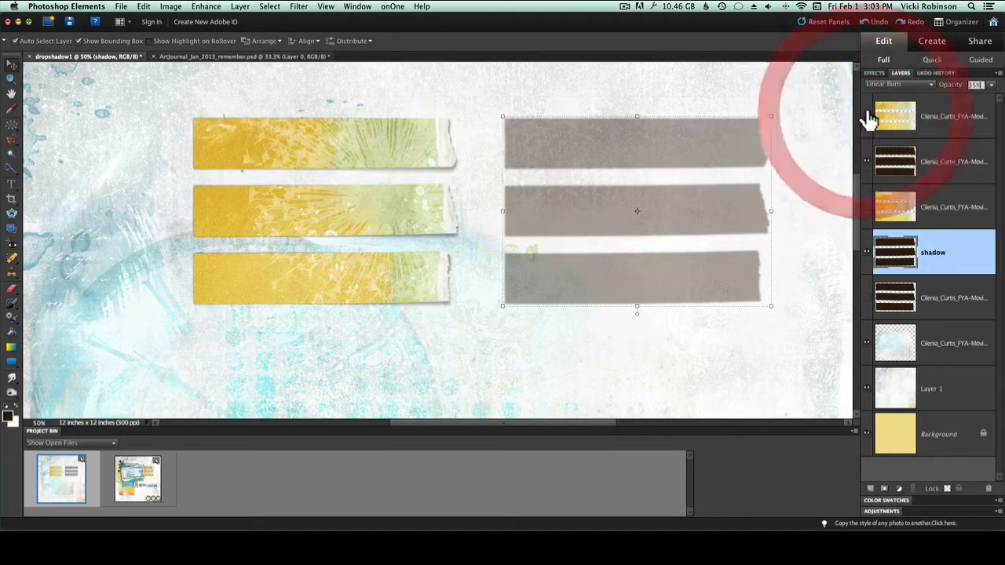
left_click(867, 207)
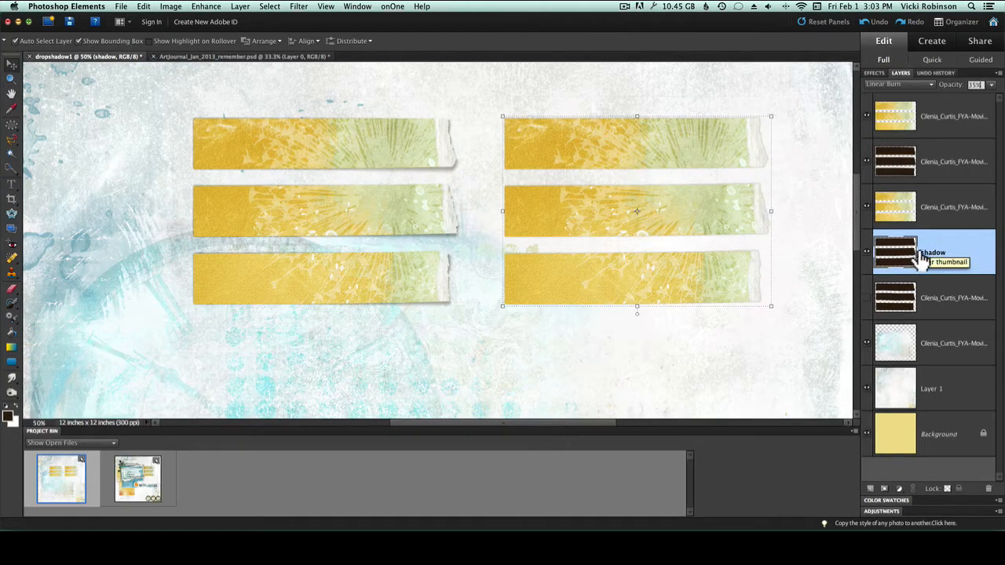
Activate the Smudge tool and have painting cursors display the full size brush tip with a crosshair
left_click(11, 384)
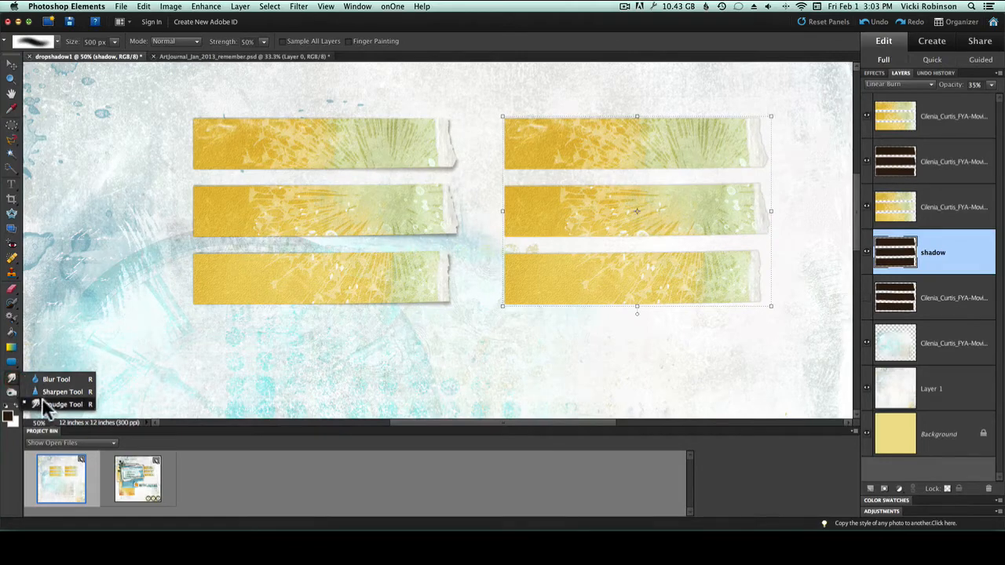
left_click(13, 381)
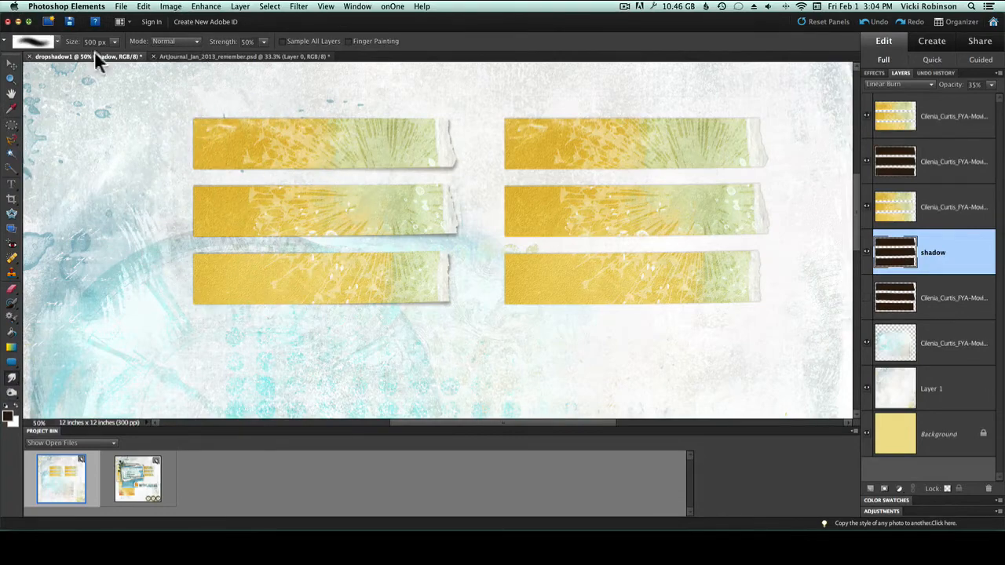
left_click(67, 7)
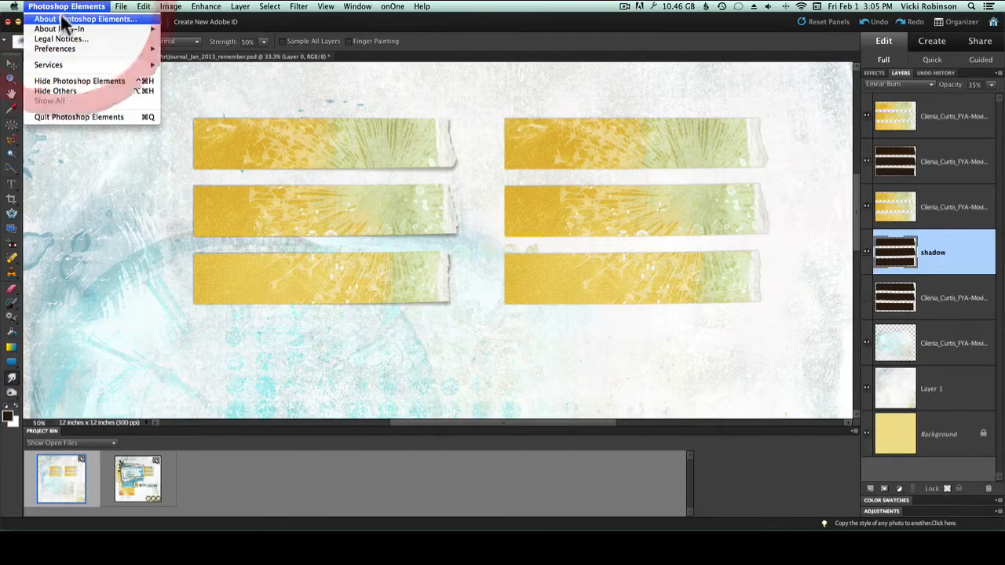
mouse_move(61, 48)
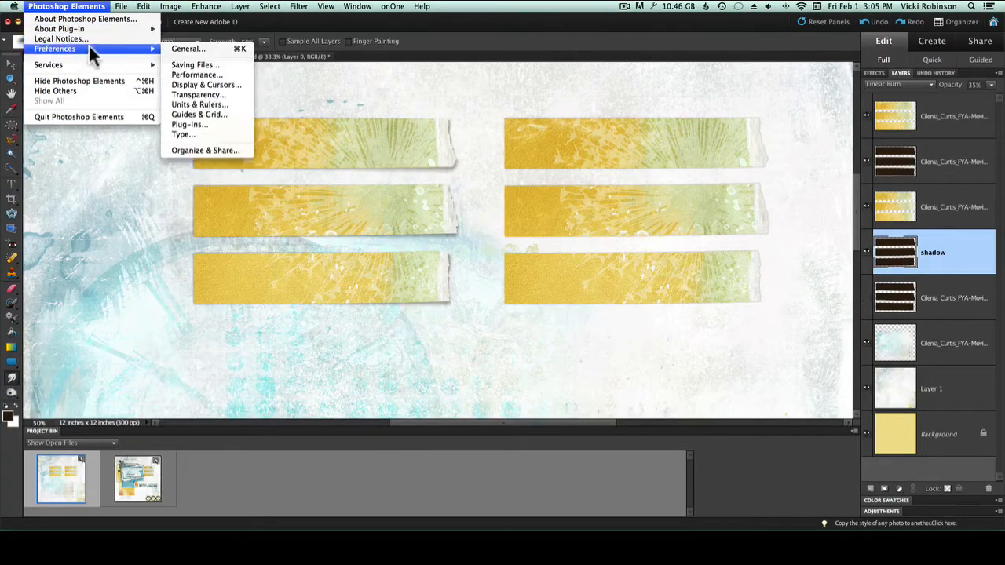
left_click(220, 87)
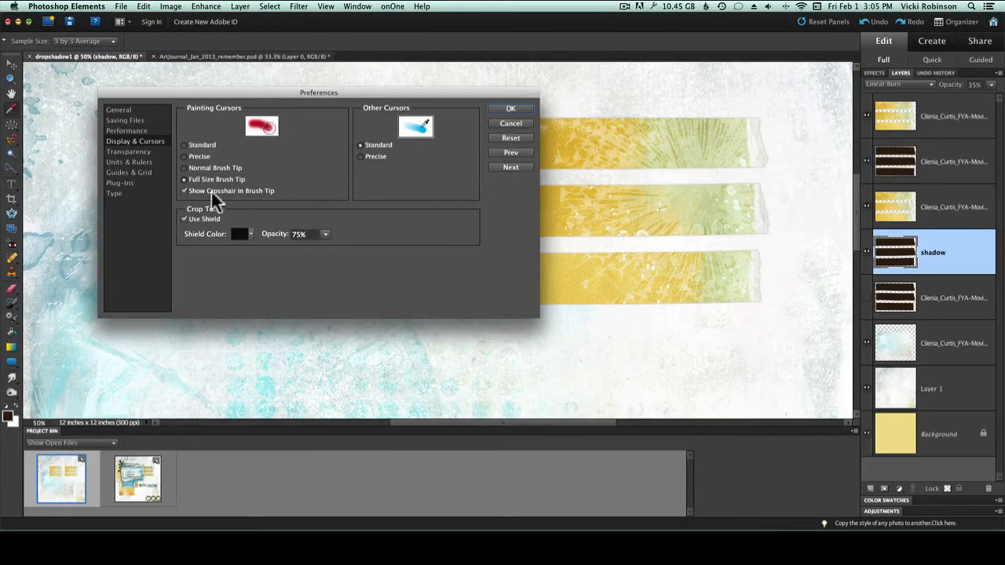
left_click(184, 191)
left_click(510, 108)
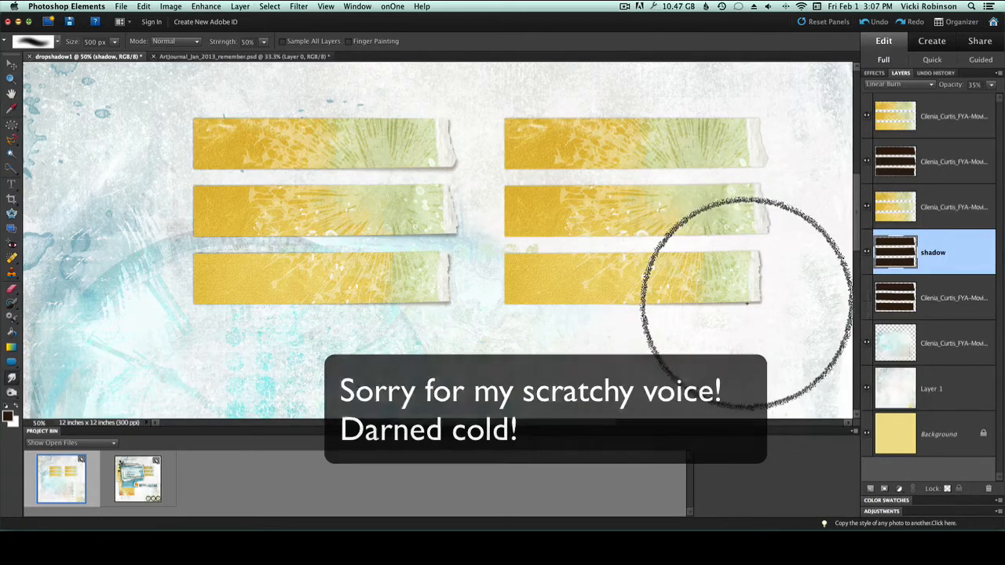
Activate the Blur tool and reset it to its default settings, with the right-hand strips in closer view
left_click(11, 380)
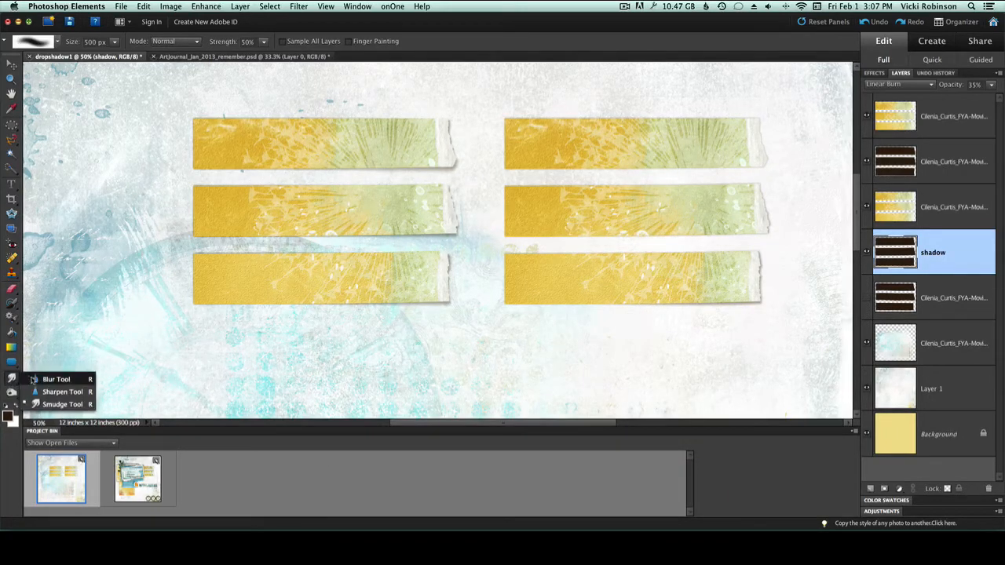
left_click(47, 380)
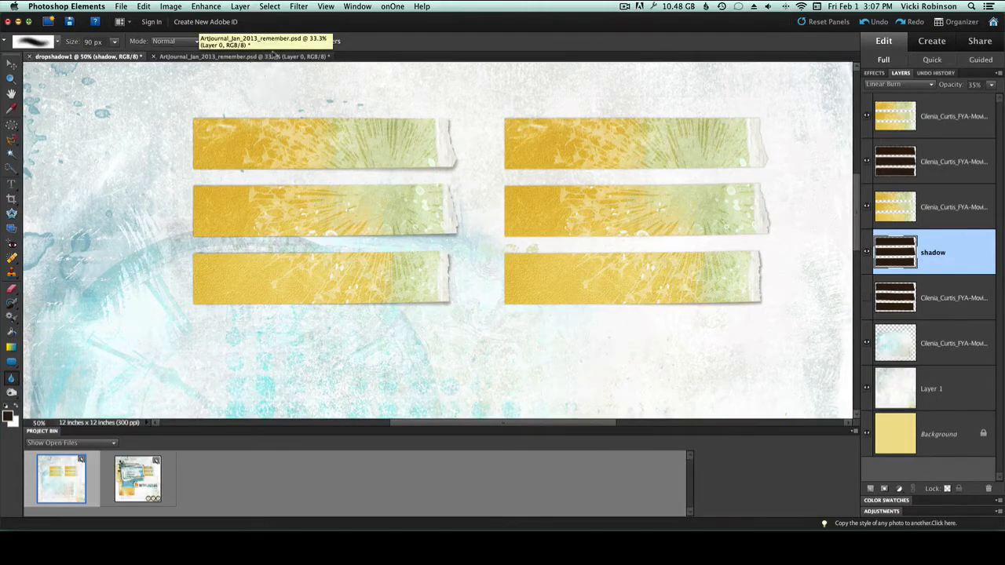
left_click(264, 41)
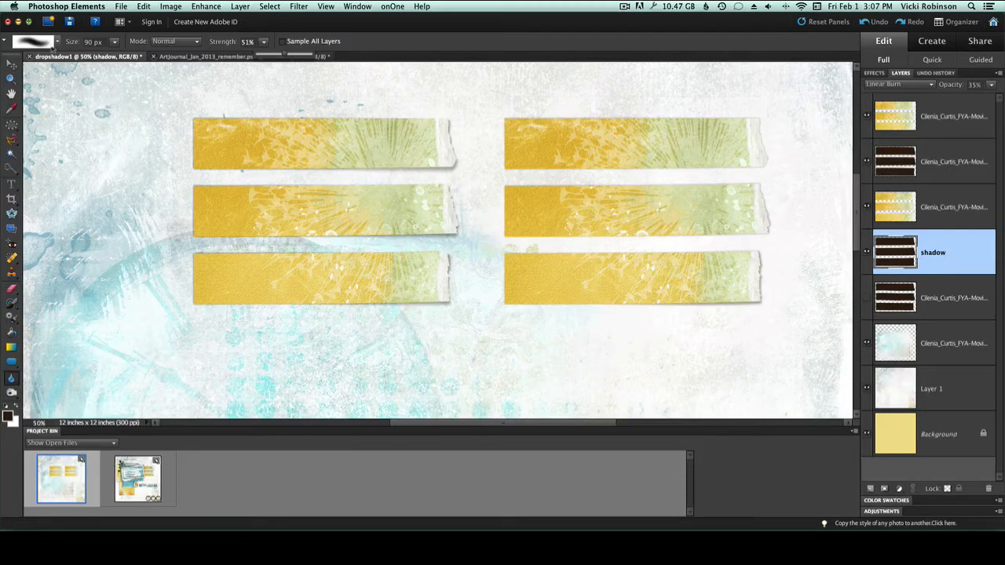
left_click(5, 41)
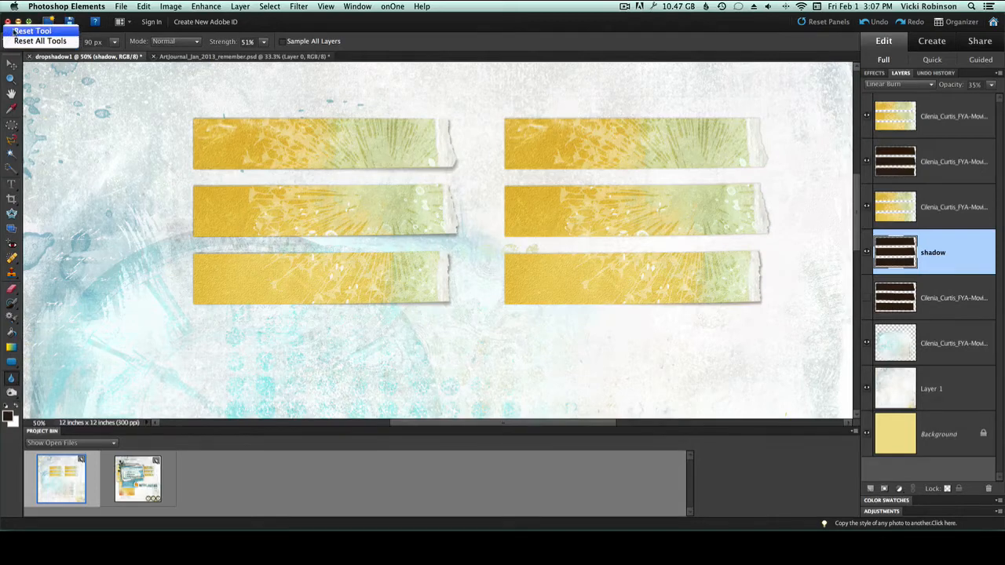
left_click(14, 32)
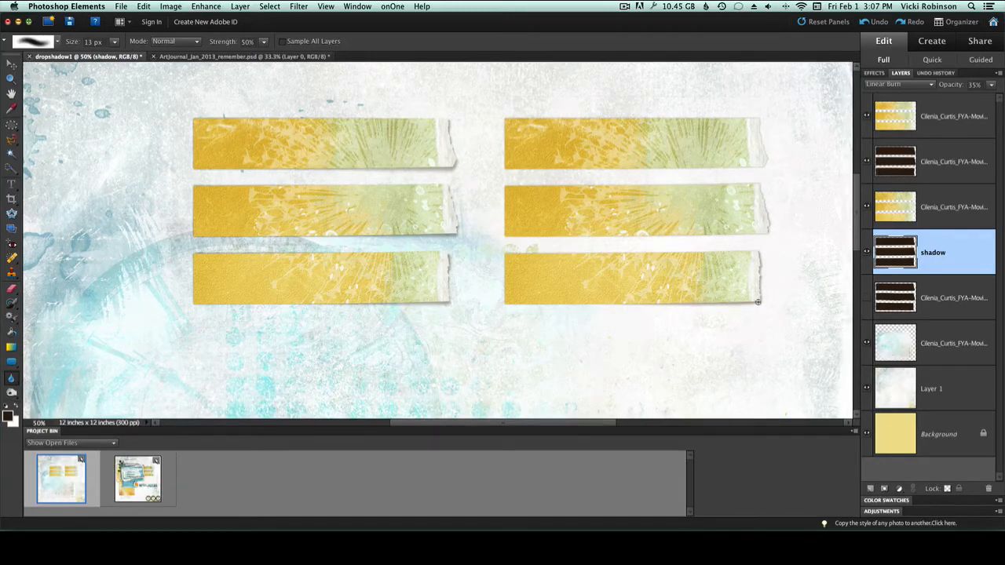
key("super+equal")
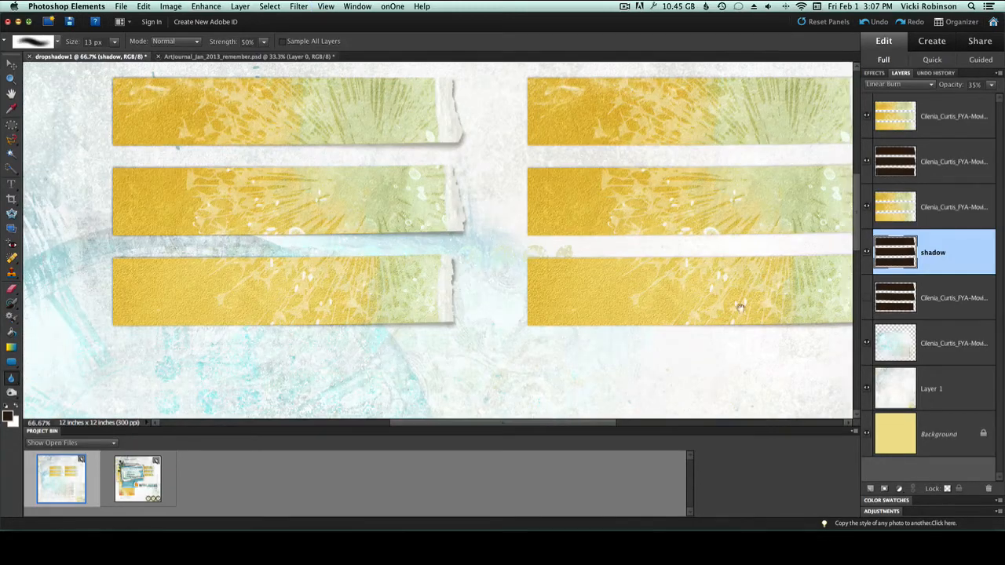
left_click_drag(633, 366, 498, 364)
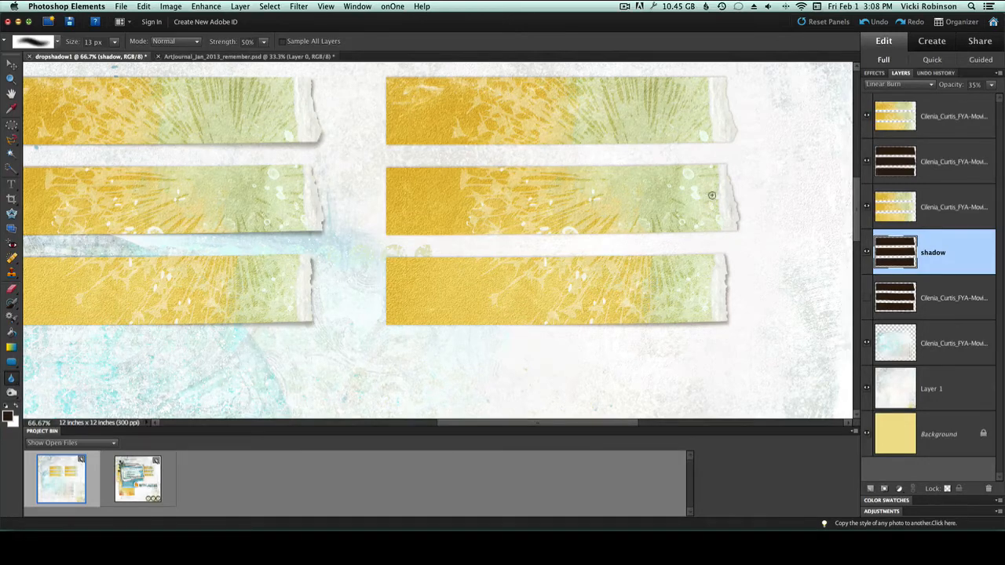
left_click(10, 383)
left_click(11, 395)
left_click(11, 395)
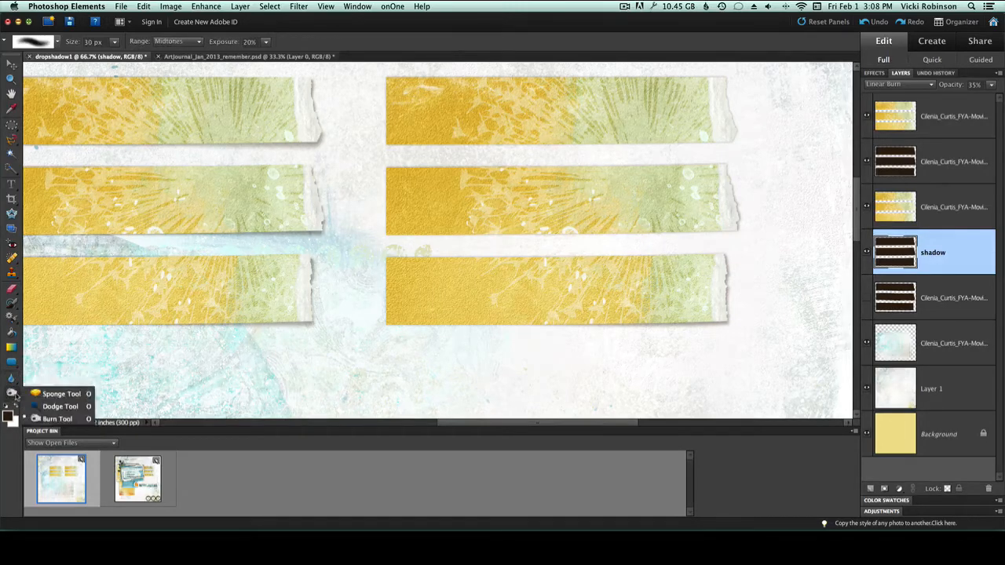
left_click(32, 408)
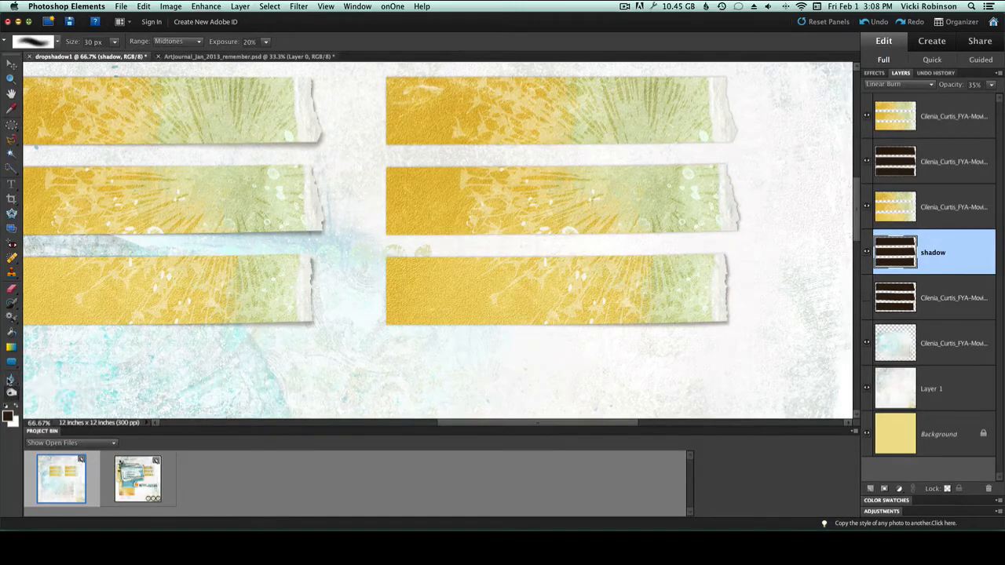
Smudge the shadow outward at the torn end of the upper right-hand paper strip and switch back to the Blur tool
left_click(11, 381)
left_click(59, 404)
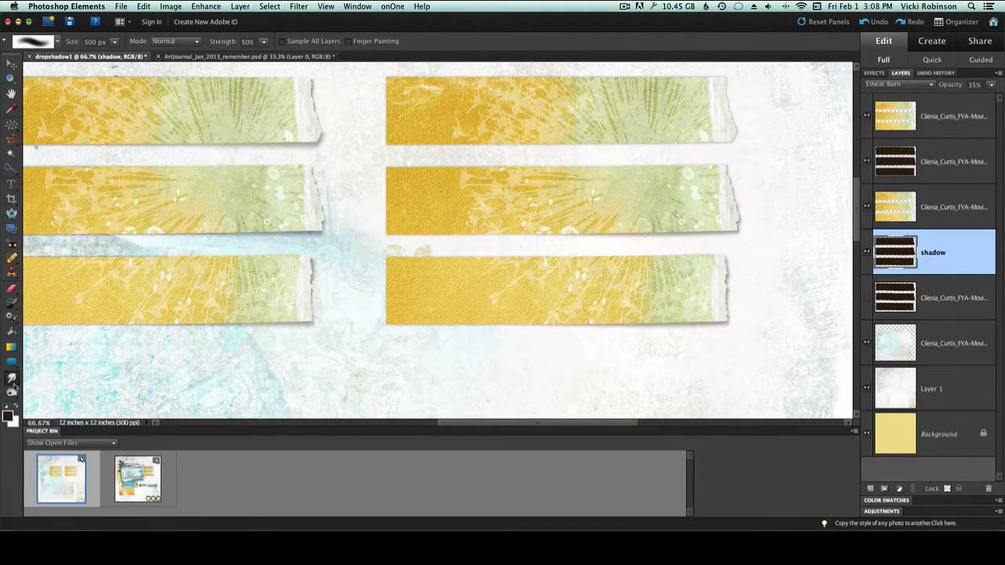
left_click(11, 378)
left_click(50, 377)
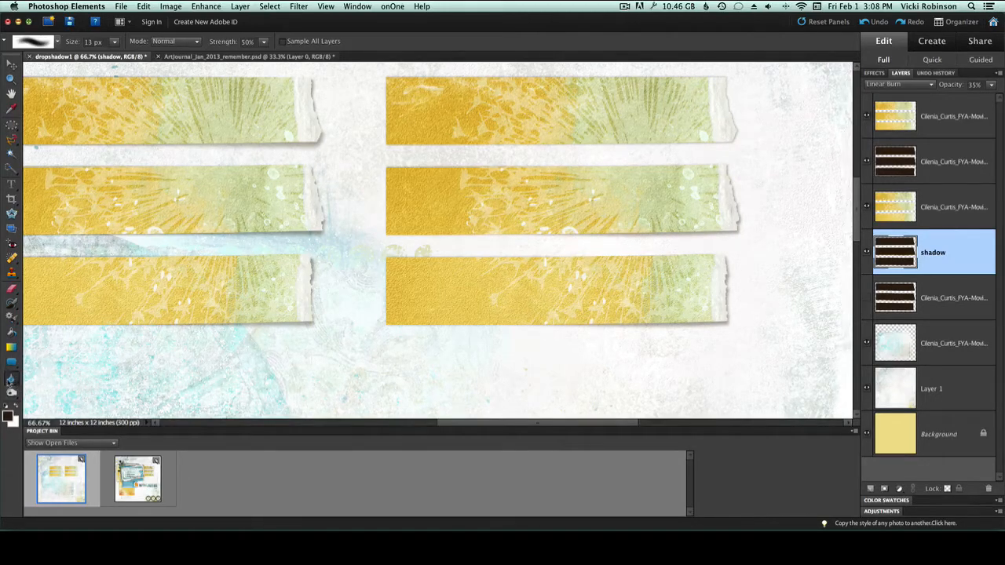
Smudge more shadow out beneath the upper right-hand strip and soften it along the strip's lower edge with the Blur tool
left_click(10, 379)
left_click(49, 405)
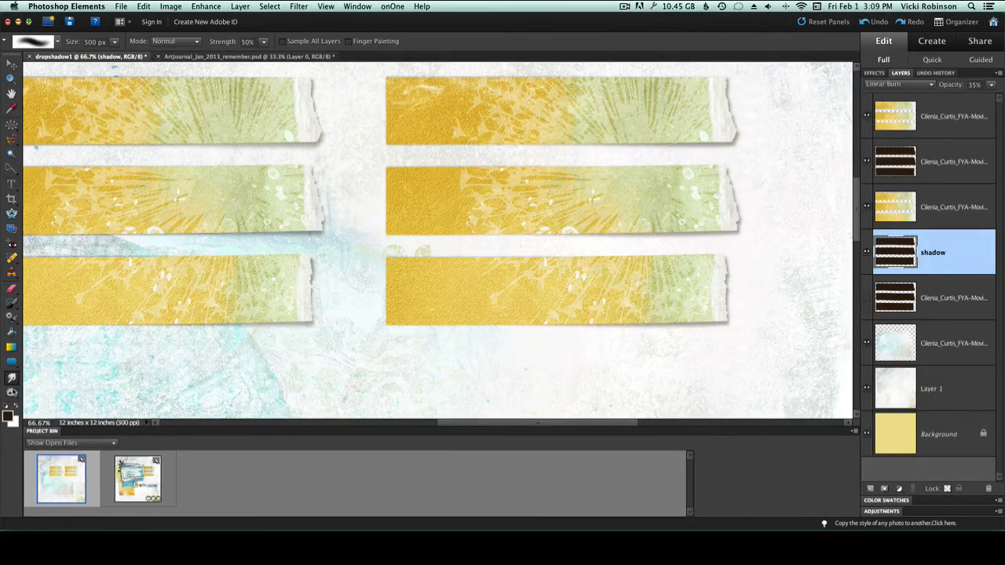
left_click_drag(13, 380, 43, 377)
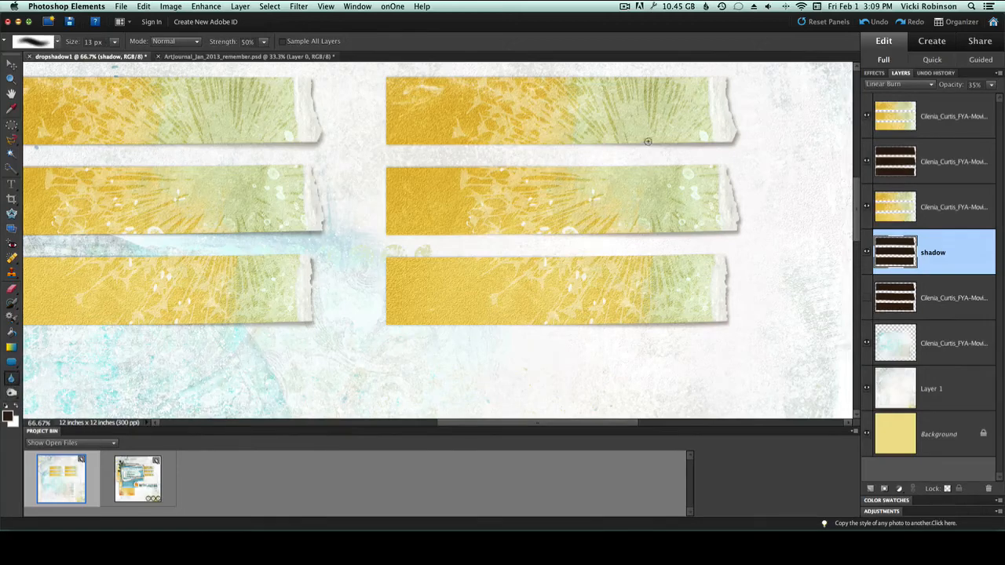
mouse_move(713, 143)
left_mouse_down()
mouse_move(659, 148)
mouse_move(714, 144)
left_mouse_up()
Lower the shadow layer's opacity to 25% and view both columns of paper strips
left_click_drag(956, 86, 952, 88)
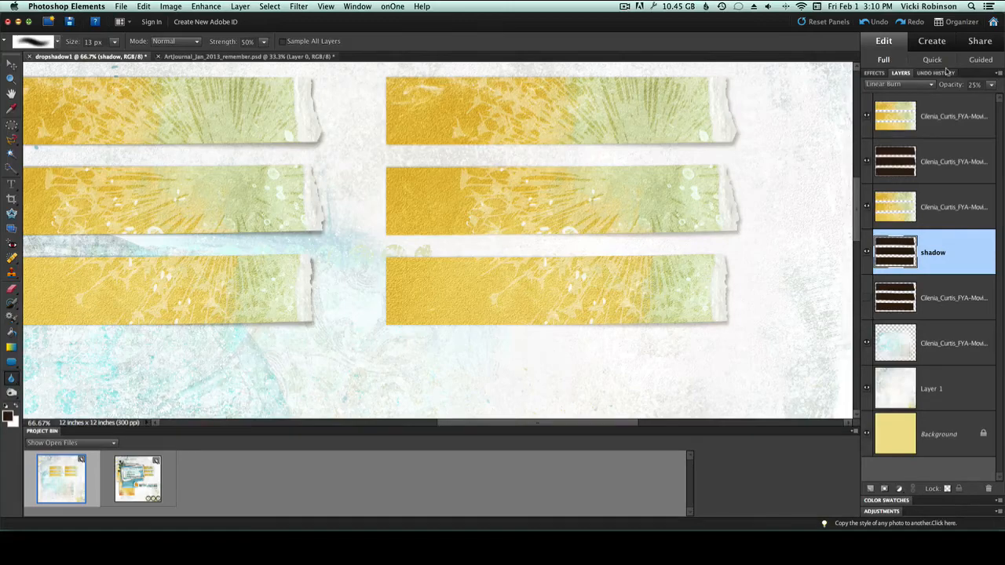
key("super+minus")
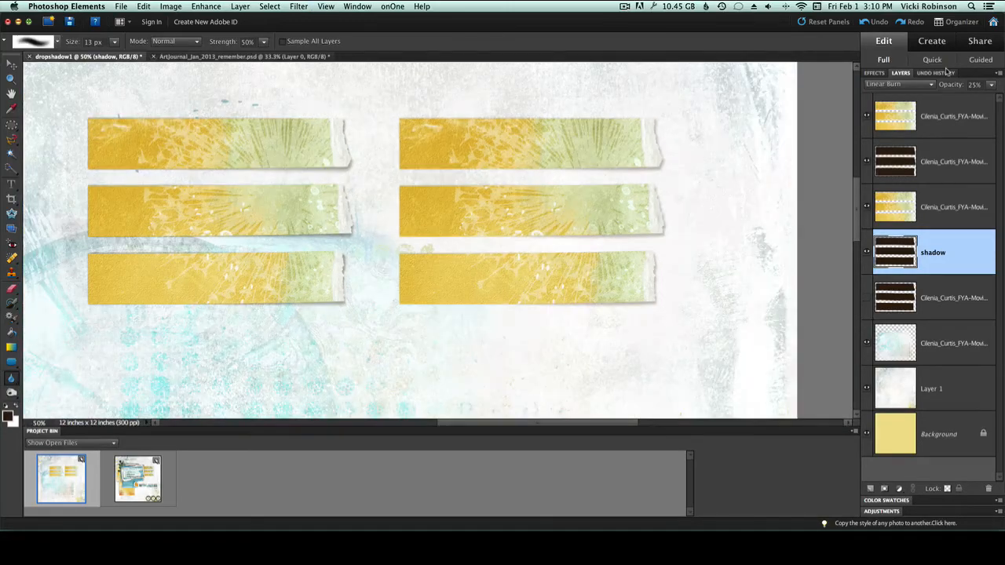